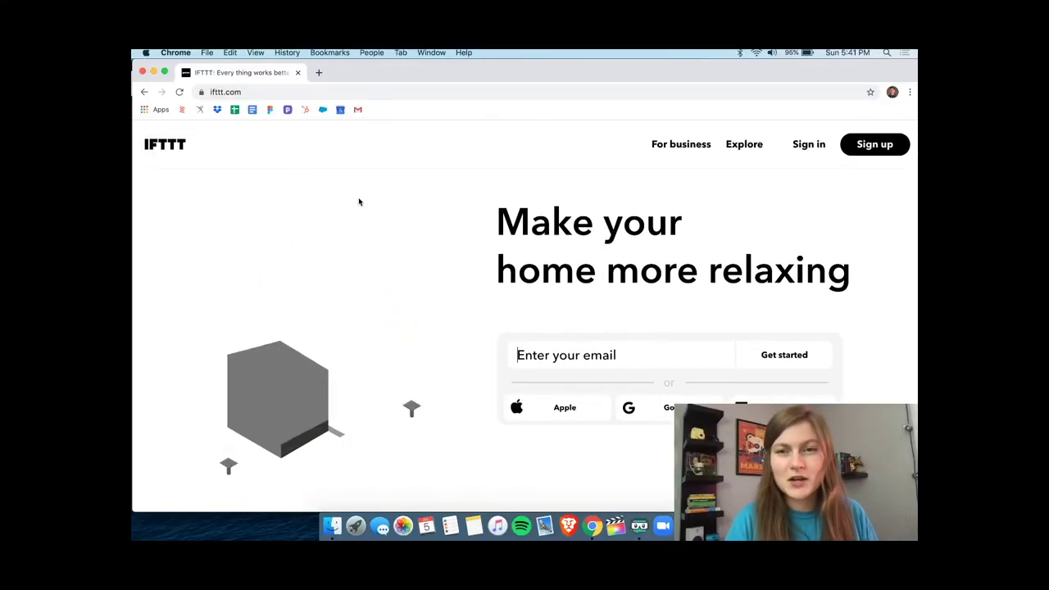
Scroll through the IFTTT home page.
{"action": "scroll", "coordinate": [409, 221], "scroll_direction": "down", "scroll_amount": 1}
{"action": "scroll", "coordinate": [409, 222], "scroll_direction": "down", "scroll_amount": 3}
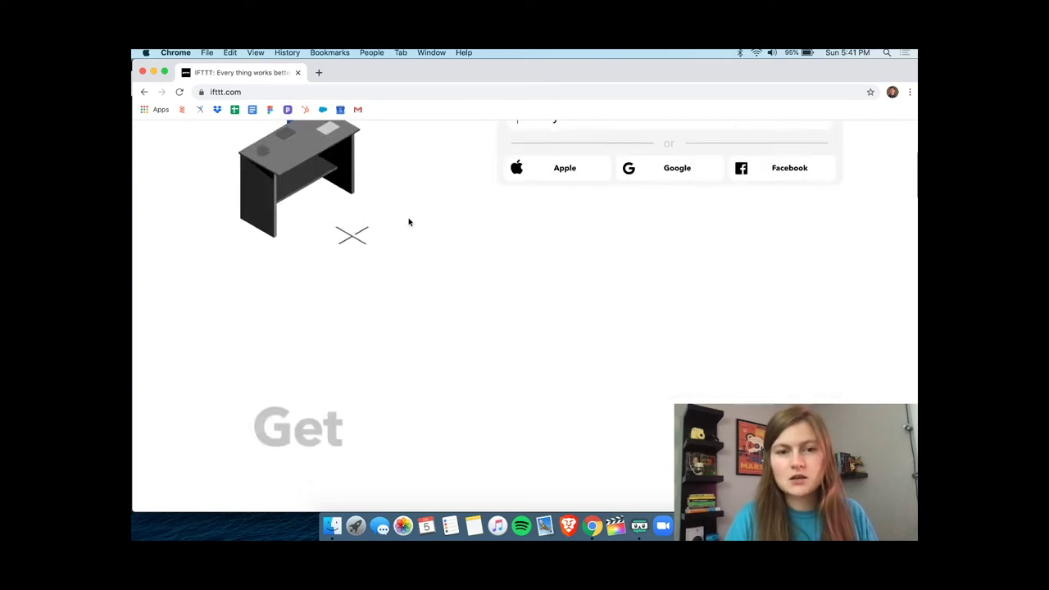
{"action": "scroll", "coordinate": [409, 221], "scroll_direction": "down", "scroll_amount": 2}
{"action": "scroll", "coordinate": [409, 222], "scroll_direction": "down", "scroll_amount": 3}
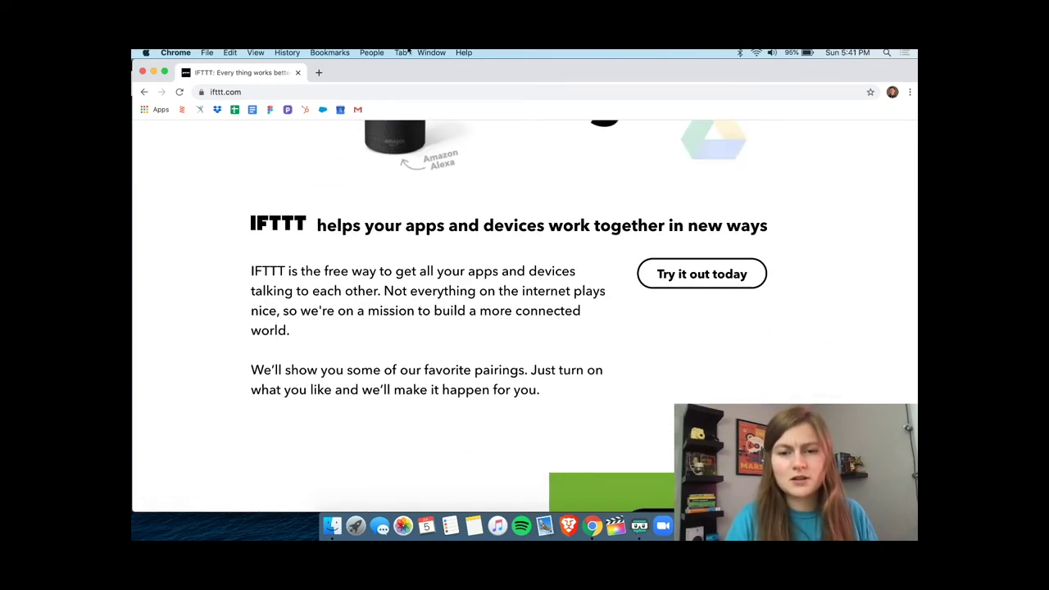
{"action": "scroll", "coordinate": [454, 224], "scroll_direction": "down", "scroll_amount": 3}
{"action": "scroll", "coordinate": [455, 226], "scroll_direction": "down", "scroll_amount": 8}
{"action": "scroll", "coordinate": [455, 225], "scroll_direction": "down", "scroll_amount": 3}
{"action": "scroll", "coordinate": [455, 226], "scroll_direction": "down", "scroll_amount": 3}
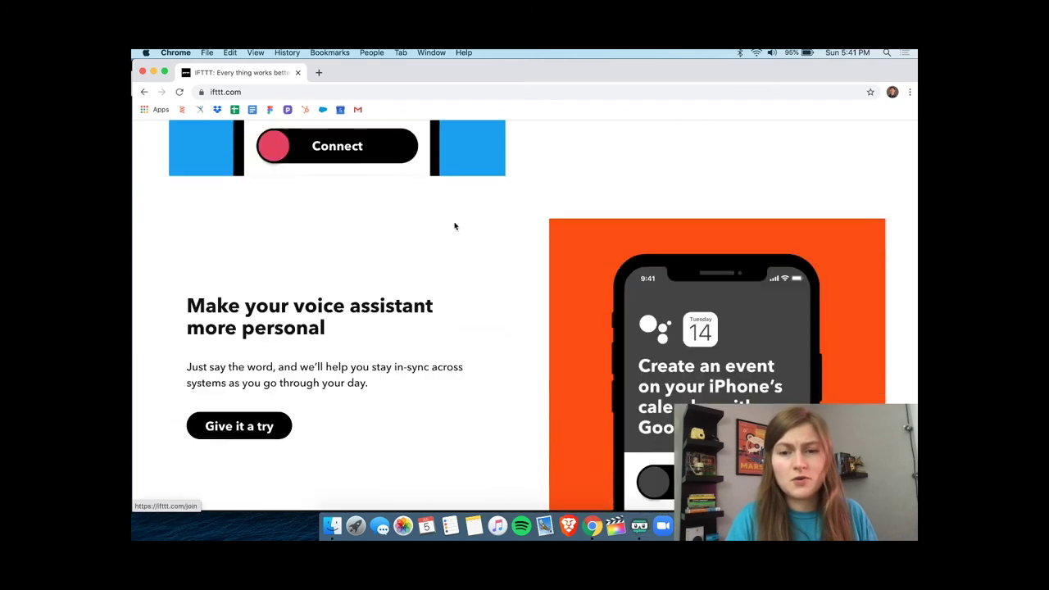
{"action": "scroll", "coordinate": [455, 225], "scroll_direction": "up", "scroll_amount": 2}
{"action": "scroll", "coordinate": [454, 225], "scroll_direction": "up", "scroll_amount": 8}
{"action": "scroll", "coordinate": [454, 226], "scroll_direction": "up", "scroll_amount": 10}
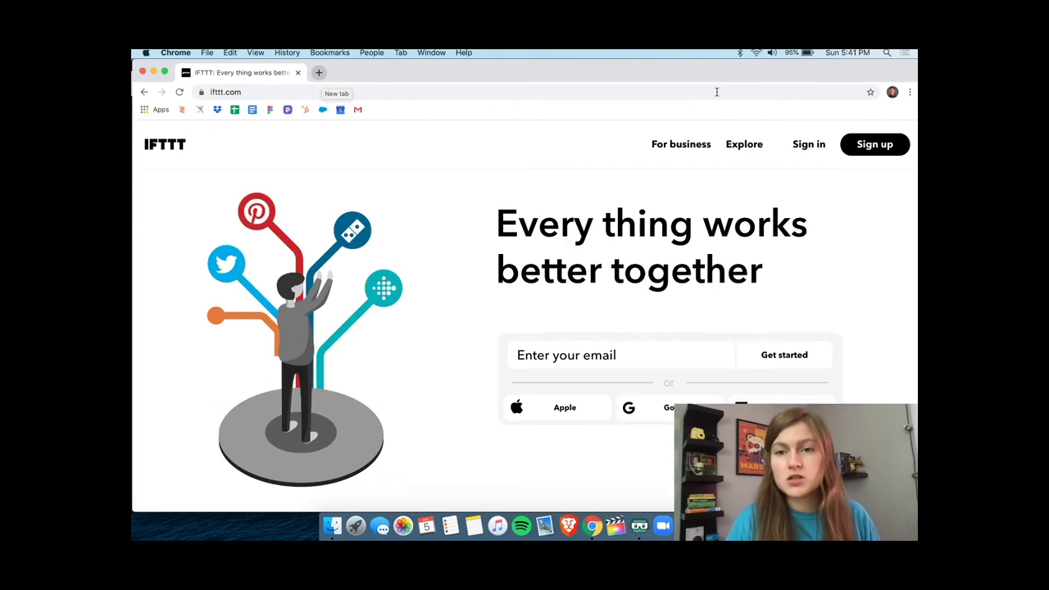
Go to the Explore page and browse its Discover cards of applets and services.
{"action": "left_click", "coordinate": [735, 145]}
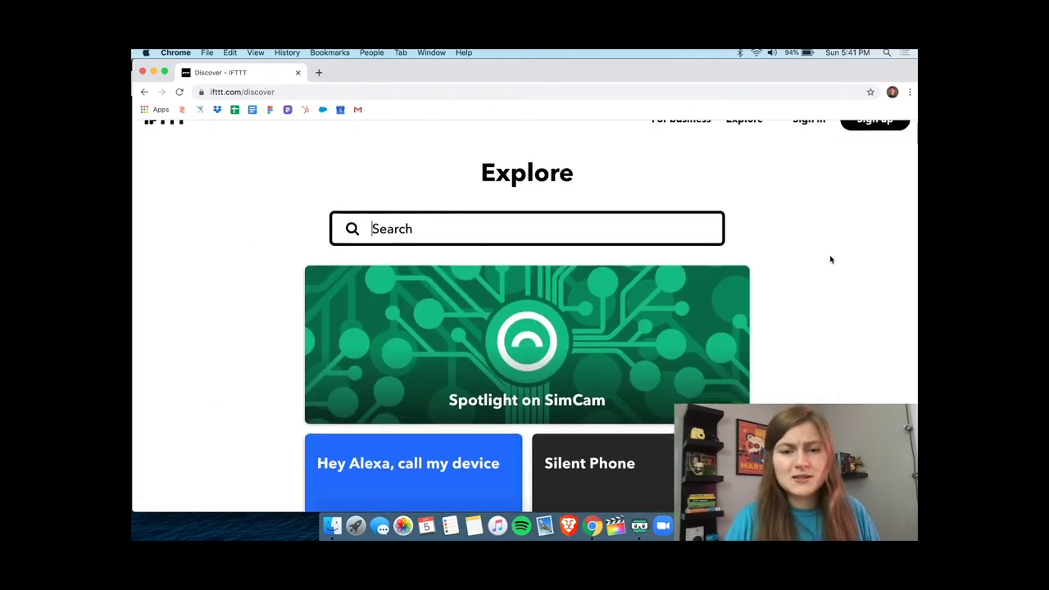
{"action": "scroll", "coordinate": [829, 258], "scroll_direction": "down", "scroll_amount": 3}
{"action": "scroll", "coordinate": [831, 260], "scroll_direction": "down", "scroll_amount": 3}
{"action": "scroll", "coordinate": [830, 260], "scroll_direction": "down", "scroll_amount": 1}
{"action": "scroll", "coordinate": [830, 259], "scroll_direction": "down", "scroll_amount": 3}
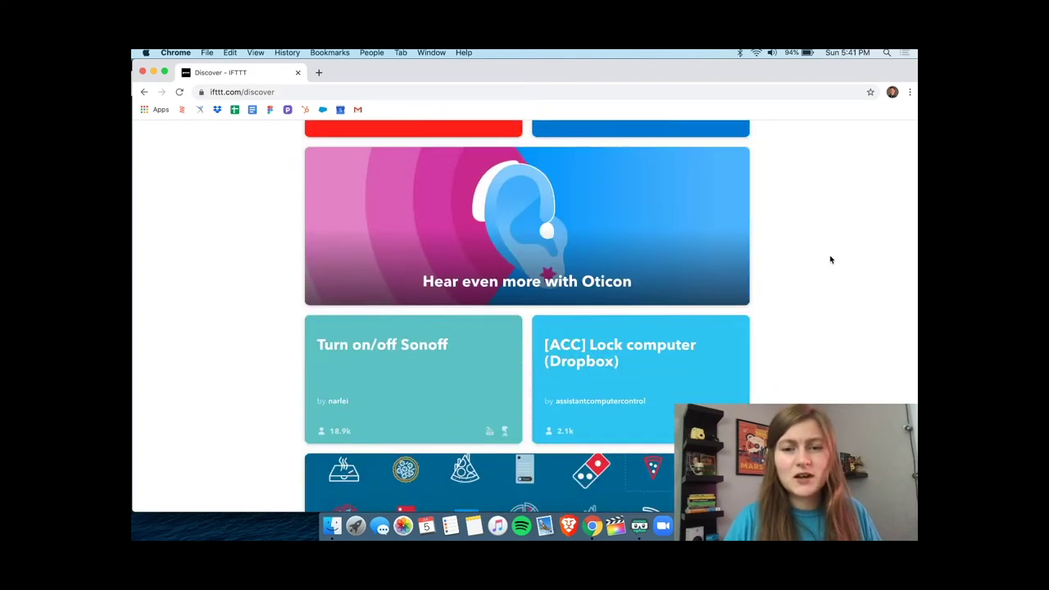
{"action": "scroll", "coordinate": [830, 258], "scroll_direction": "down", "scroll_amount": 1}
{"action": "scroll", "coordinate": [831, 257], "scroll_direction": "down", "scroll_amount": 4}
{"action": "scroll", "coordinate": [831, 257], "scroll_direction": "down", "scroll_amount": 1}
{"action": "scroll", "coordinate": [831, 257], "scroll_direction": "down", "scroll_amount": 2}
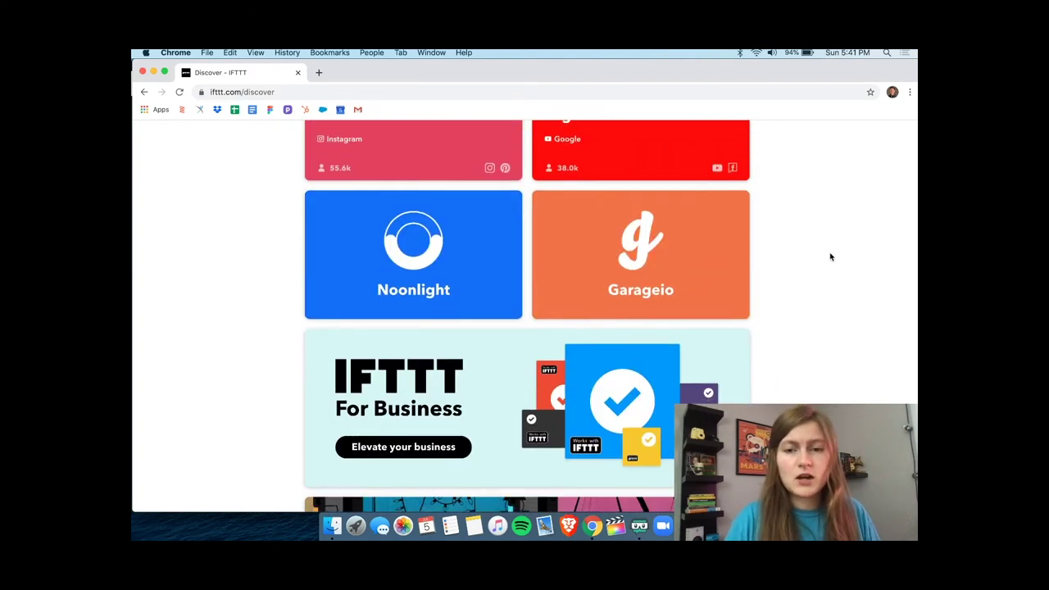
{"action": "scroll", "coordinate": [830, 258], "scroll_direction": "up", "scroll_amount": 3}
{"action": "scroll", "coordinate": [831, 257], "scroll_direction": "up", "scroll_amount": 4}
{"action": "scroll", "coordinate": [831, 257], "scroll_direction": "down", "scroll_amount": 1}
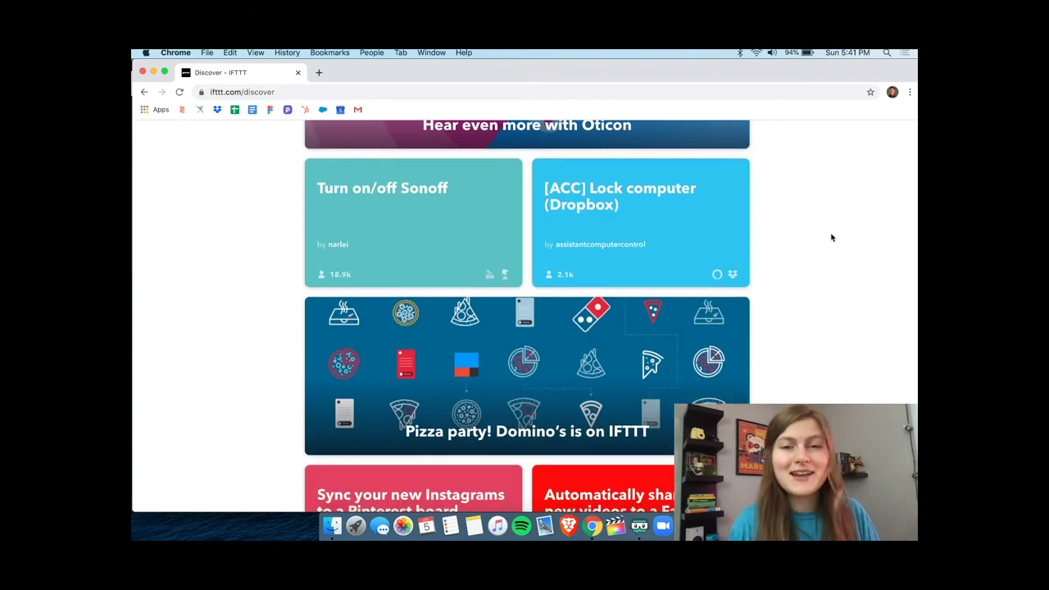
{"action": "scroll", "coordinate": [832, 238], "scroll_direction": "down", "scroll_amount": 5}
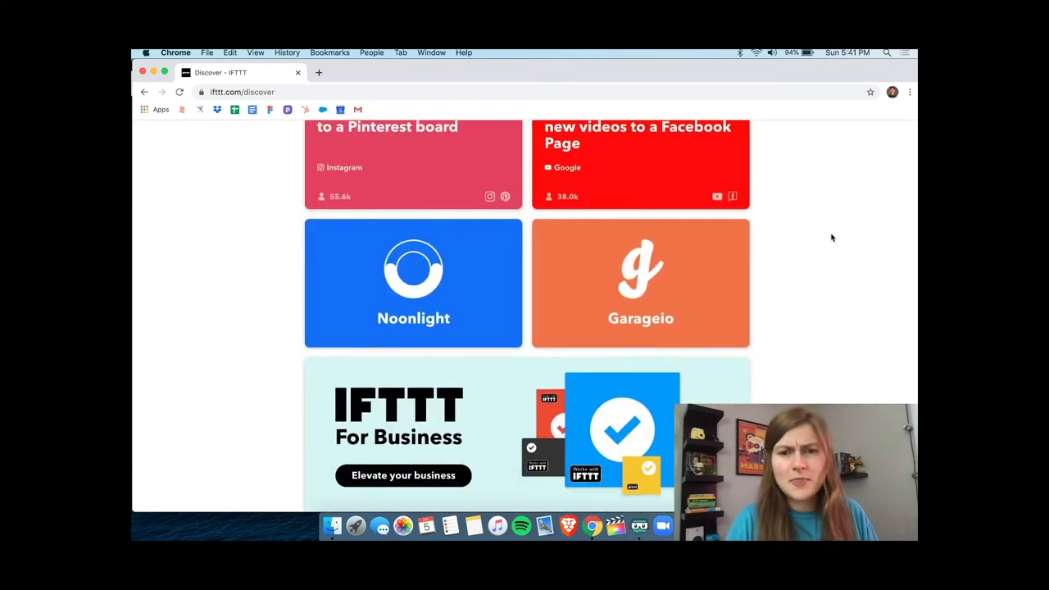
{"action": "scroll", "coordinate": [832, 238], "scroll_direction": "down", "scroll_amount": 5}
{"action": "scroll", "coordinate": [832, 238], "scroll_direction": "down", "scroll_amount": 5}
{"action": "scroll", "coordinate": [831, 237], "scroll_direction": "down", "scroll_amount": 3}
{"action": "scroll", "coordinate": [831, 238], "scroll_direction": "down", "scroll_amount": 1}
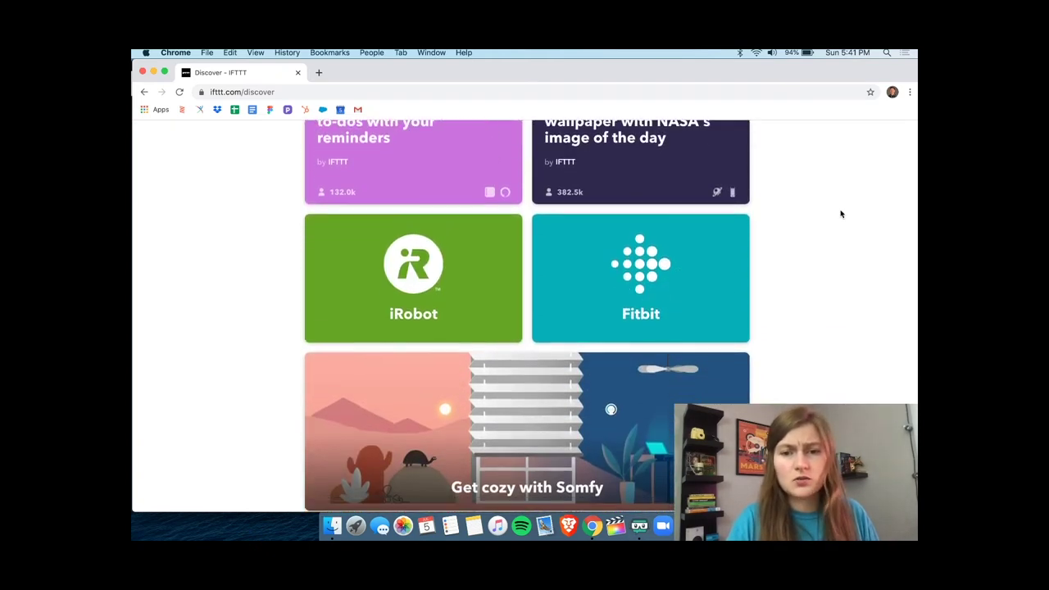
{"action": "scroll", "coordinate": [841, 214], "scroll_direction": "down", "scroll_amount": 3}
{"action": "scroll", "coordinate": [840, 214], "scroll_direction": "down", "scroll_amount": 5}
{"action": "scroll", "coordinate": [840, 214], "scroll_direction": "down", "scroll_amount": 3}
{"action": "scroll", "coordinate": [840, 214], "scroll_direction": "down", "scroll_amount": 1}
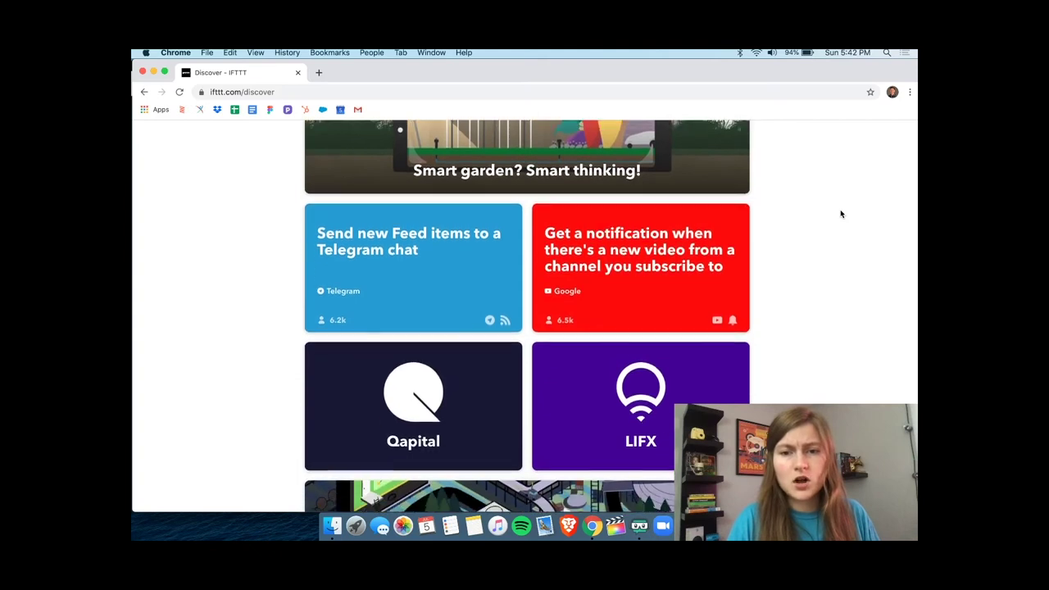
Return to the top of the Explore page.
{"action": "scroll", "coordinate": [502, 435], "scroll_direction": "up", "scroll_amount": 5}
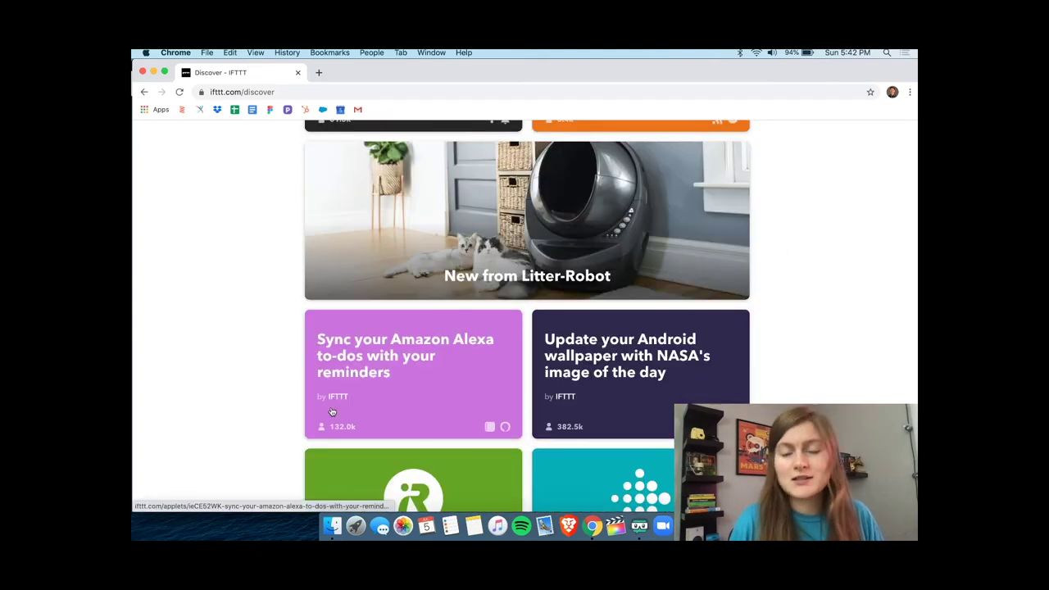
{"action": "scroll", "coordinate": [332, 411], "scroll_direction": "up", "scroll_amount": 2}
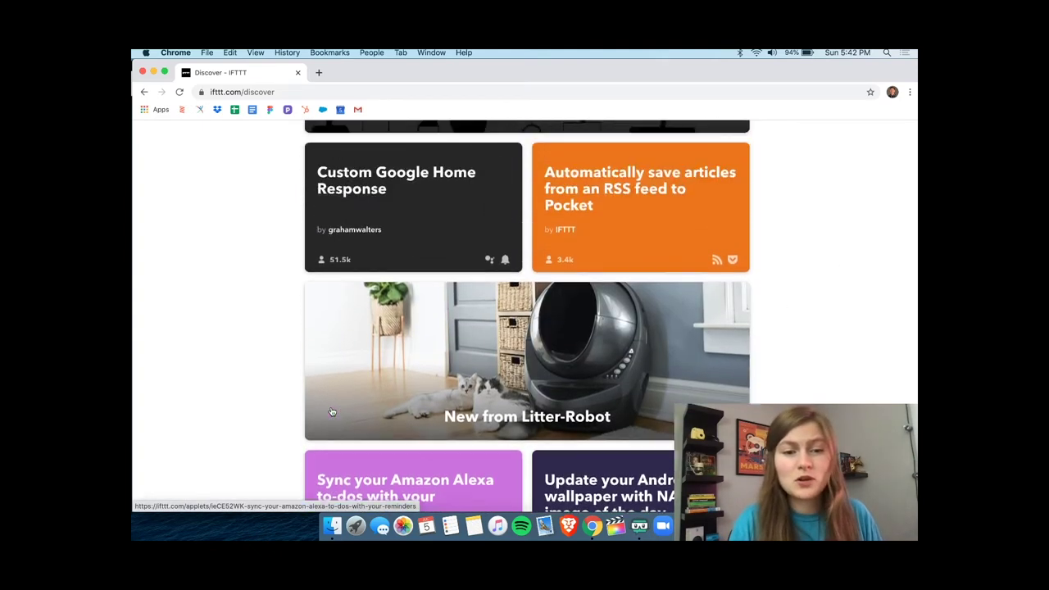
{"action": "scroll", "coordinate": [332, 412], "scroll_direction": "up", "scroll_amount": 5}
{"action": "scroll", "coordinate": [332, 412], "scroll_direction": "up", "scroll_amount": 5}
{"action": "scroll", "coordinate": [332, 412], "scroll_direction": "up", "scroll_amount": 5}
{"action": "scroll", "coordinate": [332, 412], "scroll_direction": "up", "scroll_amount": 3}
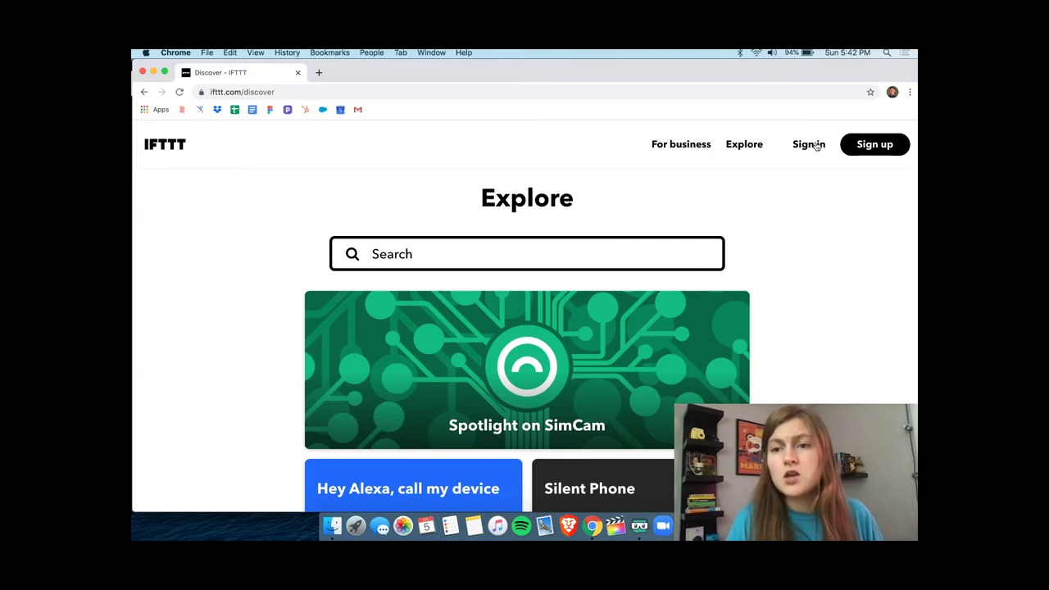
{"action": "left_click", "coordinate": [883, 144]}
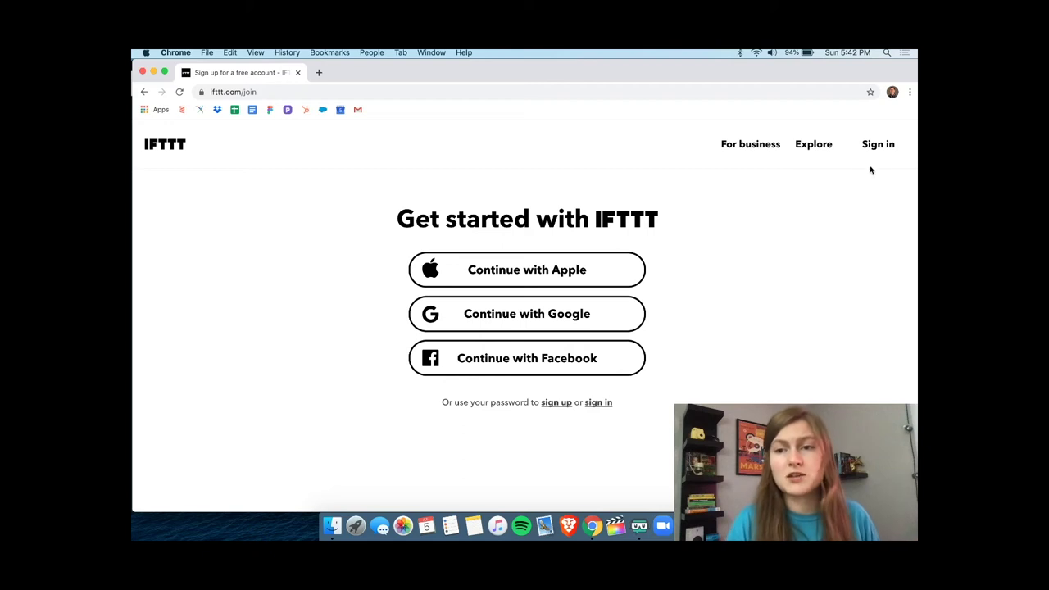
{"action": "left_click", "coordinate": [877, 144]}
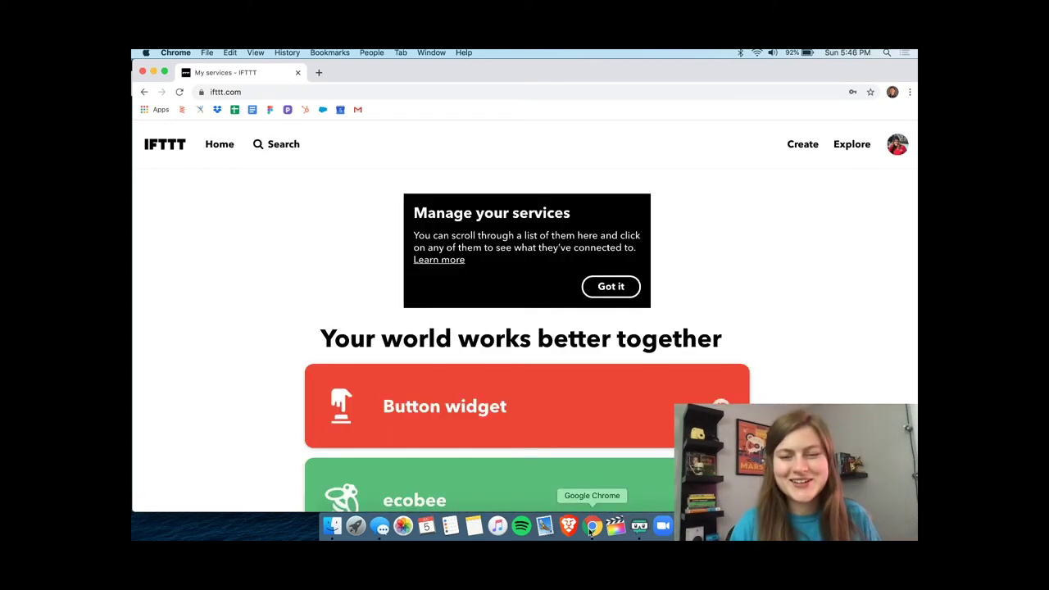
{"action": "scroll", "coordinate": [731, 327], "scroll_direction": "down", "scroll_amount": 4}
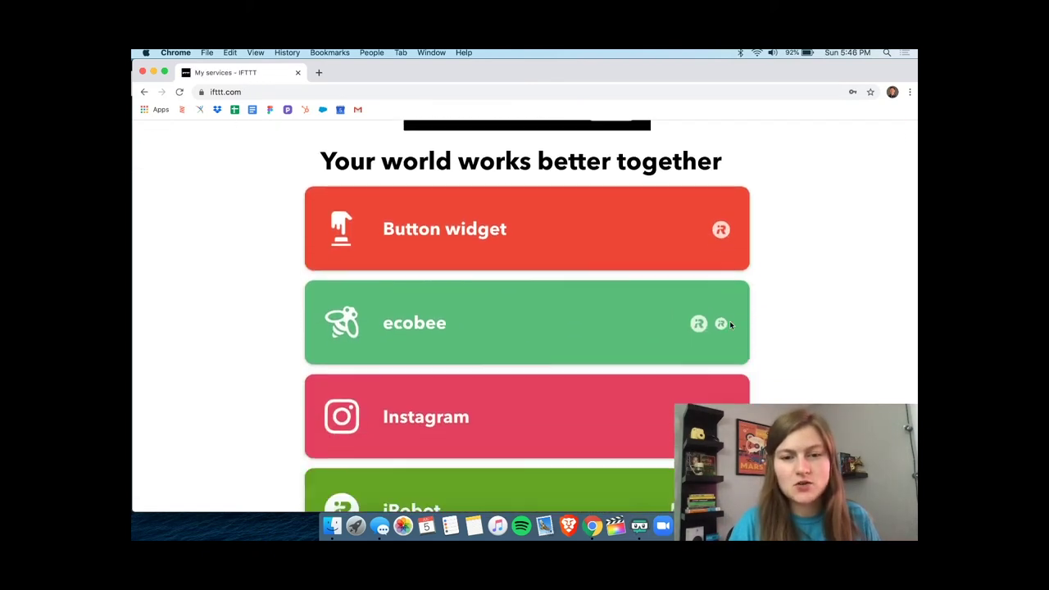
{"action": "scroll", "coordinate": [730, 327], "scroll_direction": "down", "scroll_amount": 10}
{"action": "scroll", "coordinate": [731, 327], "scroll_direction": "down", "scroll_amount": 5}
{"action": "scroll", "coordinate": [731, 326], "scroll_direction": "up", "scroll_amount": 12}
{"action": "scroll", "coordinate": [731, 327], "scroll_direction": "up", "scroll_amount": 5}
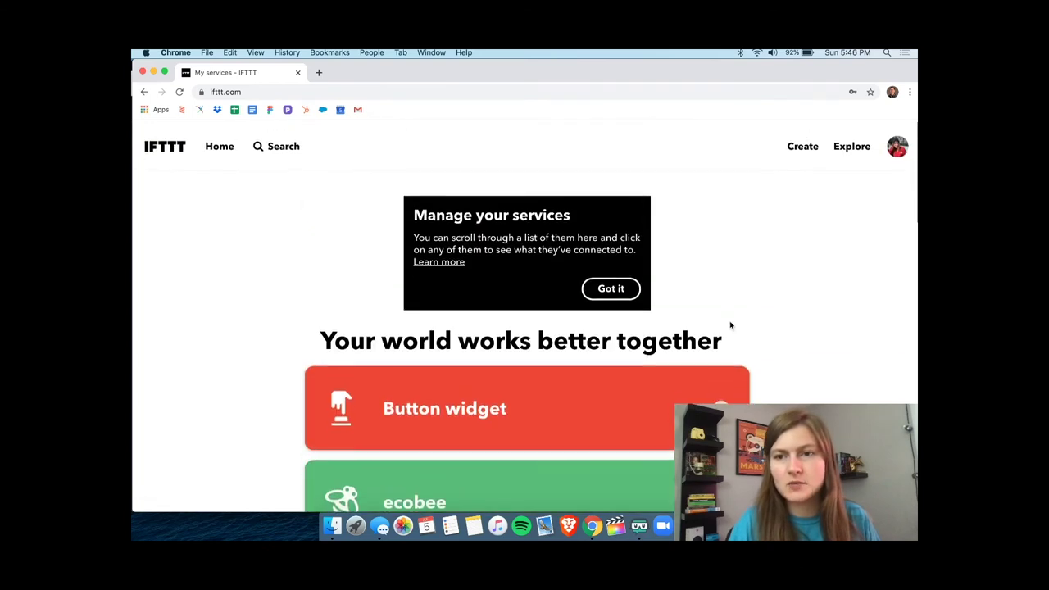
Create a new applet using Instagram's 'Any new photo by you' as its trigger.
{"action": "left_click", "coordinate": [805, 145]}
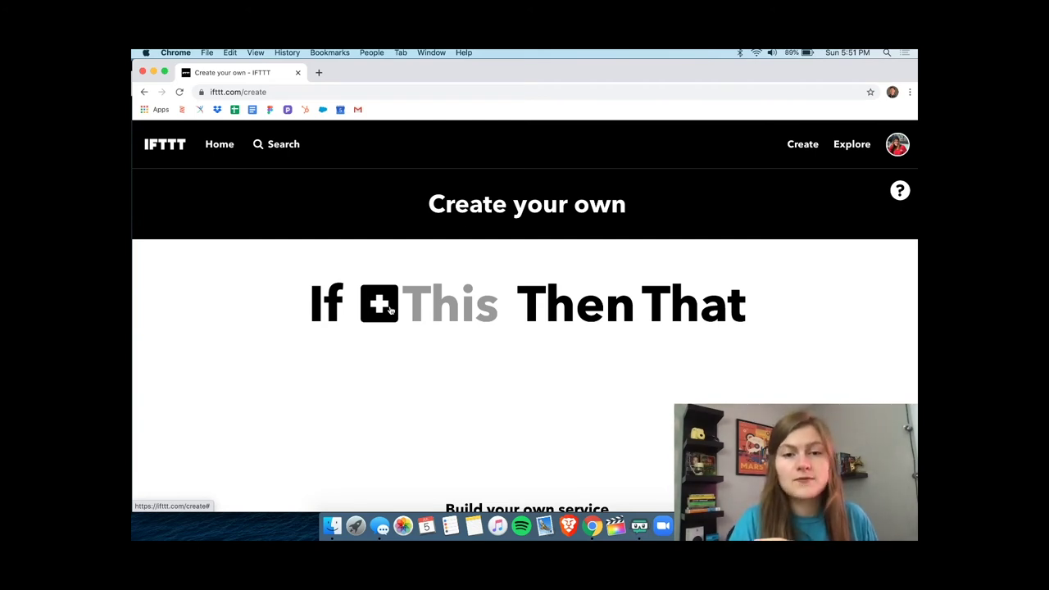
{"action": "left_click", "coordinate": [391, 308]}
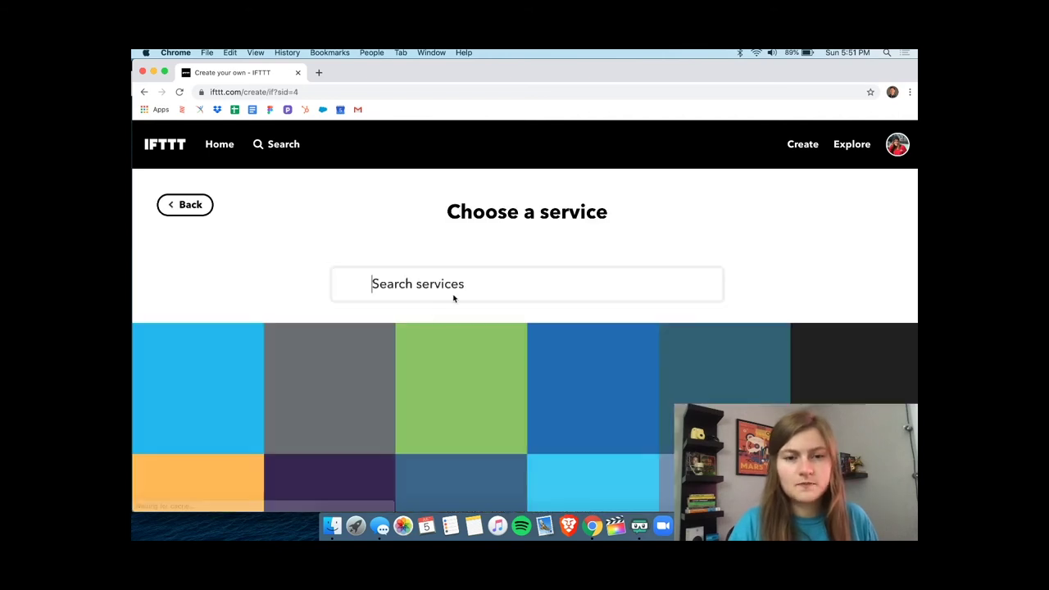
{"action": "type", "text": "Instag"}
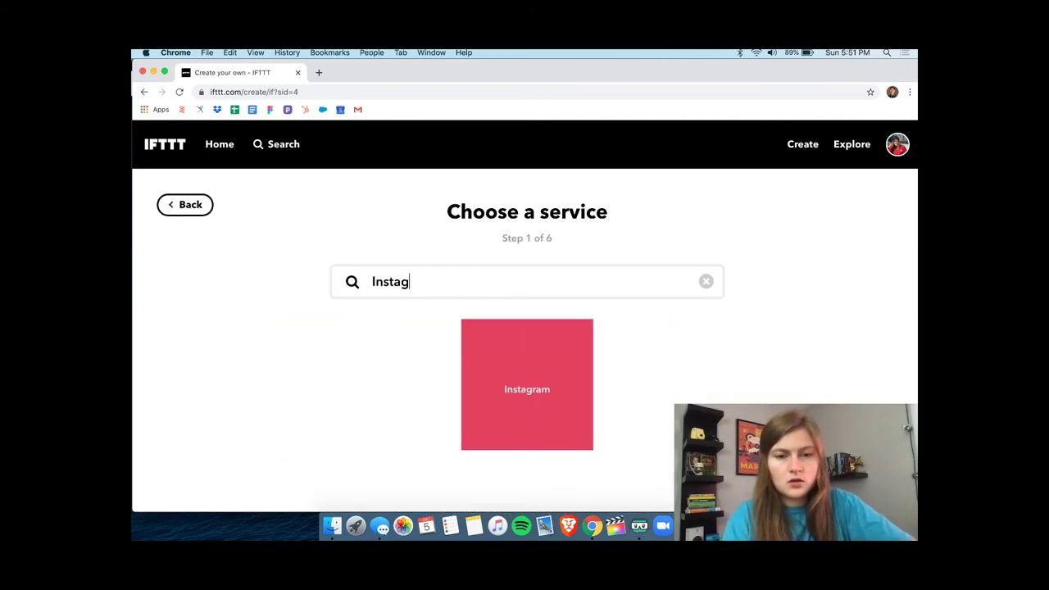
{"action": "left_click", "coordinate": [585, 402]}
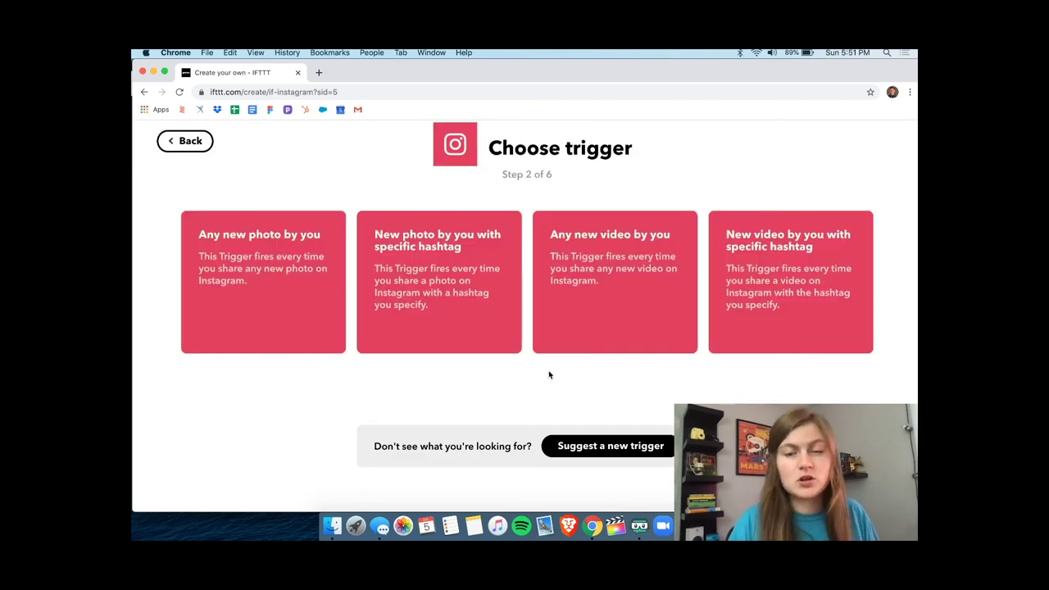
{"action": "left_click", "coordinate": [284, 307]}
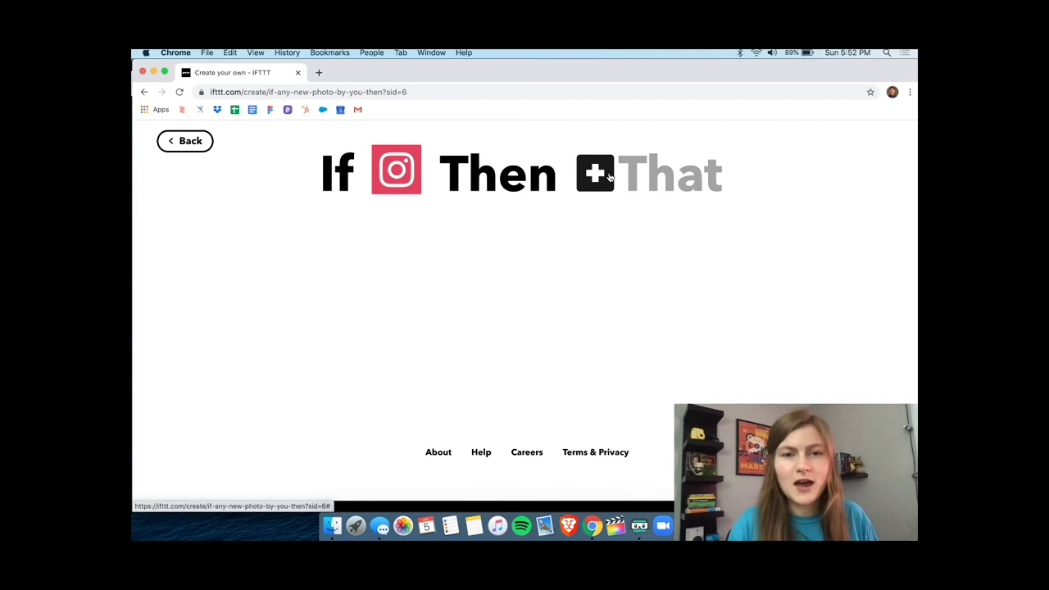
{"action": "left_click", "coordinate": [609, 176]}
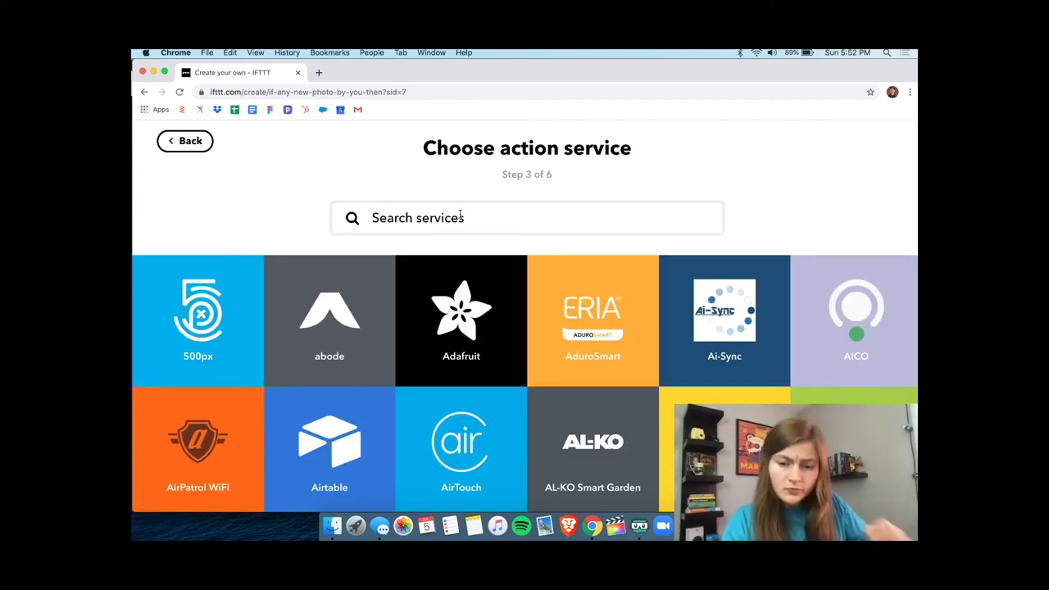
Set the action to Pinterest 'Add Pin to board' with board name Instagrams, and create it.
{"action": "type", "text": "Pint"}
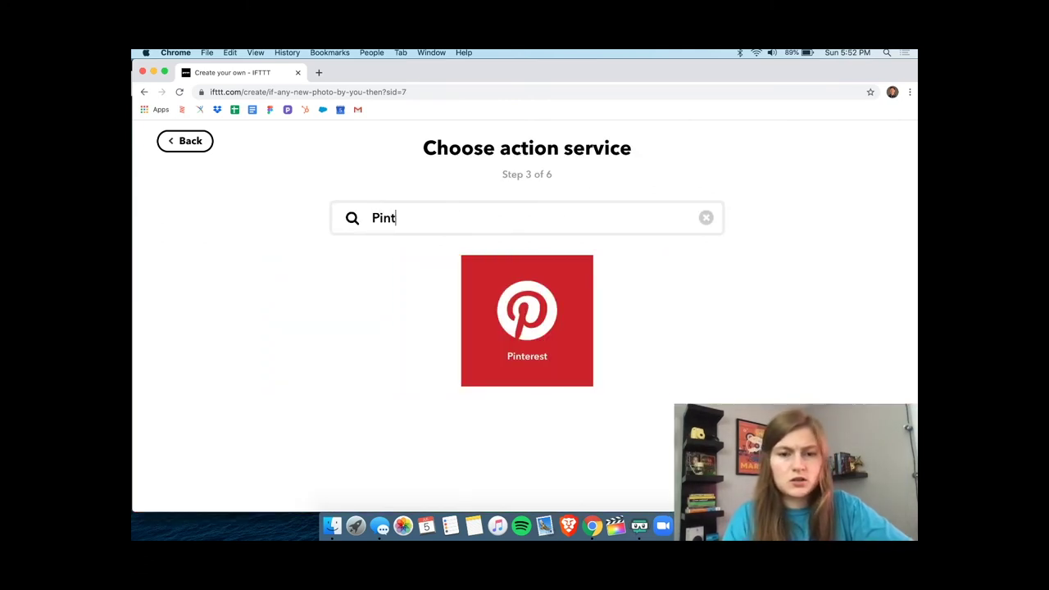
{"action": "left_click", "coordinate": [583, 323]}
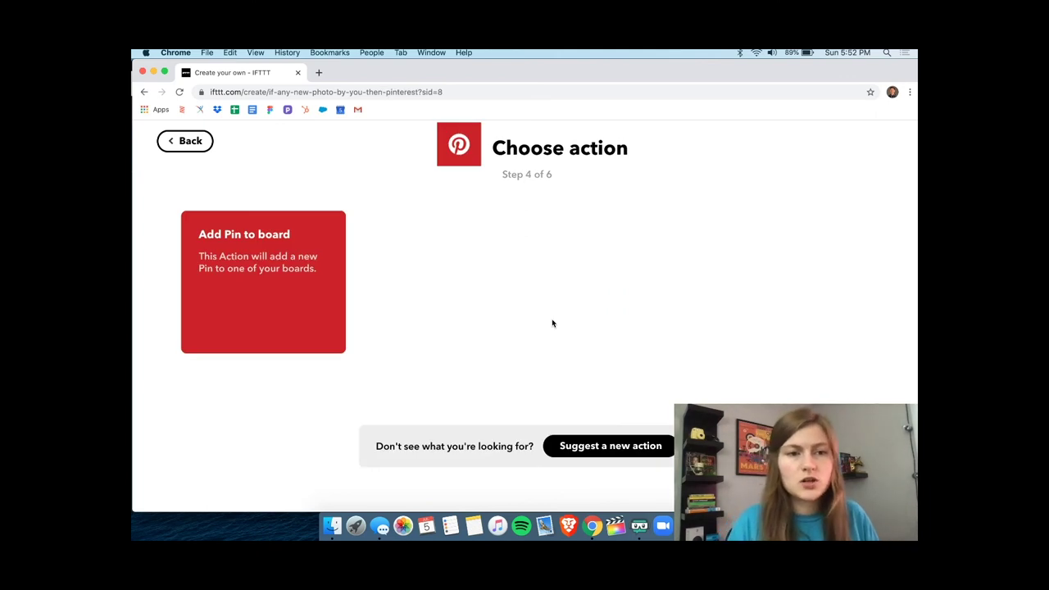
{"action": "left_click", "coordinate": [277, 311]}
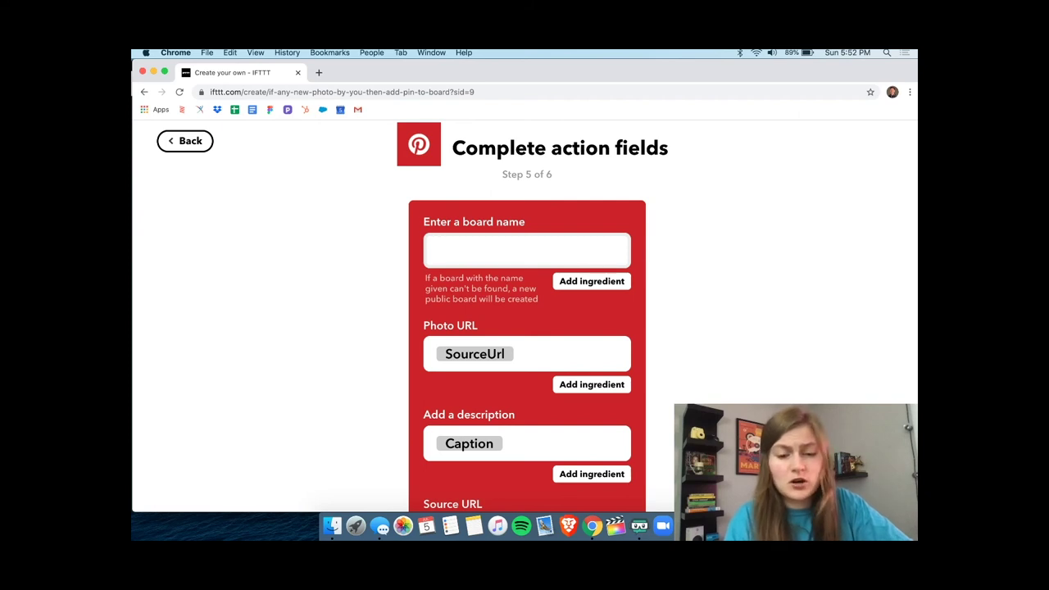
{"action": "type", "text": "Instagrams"}
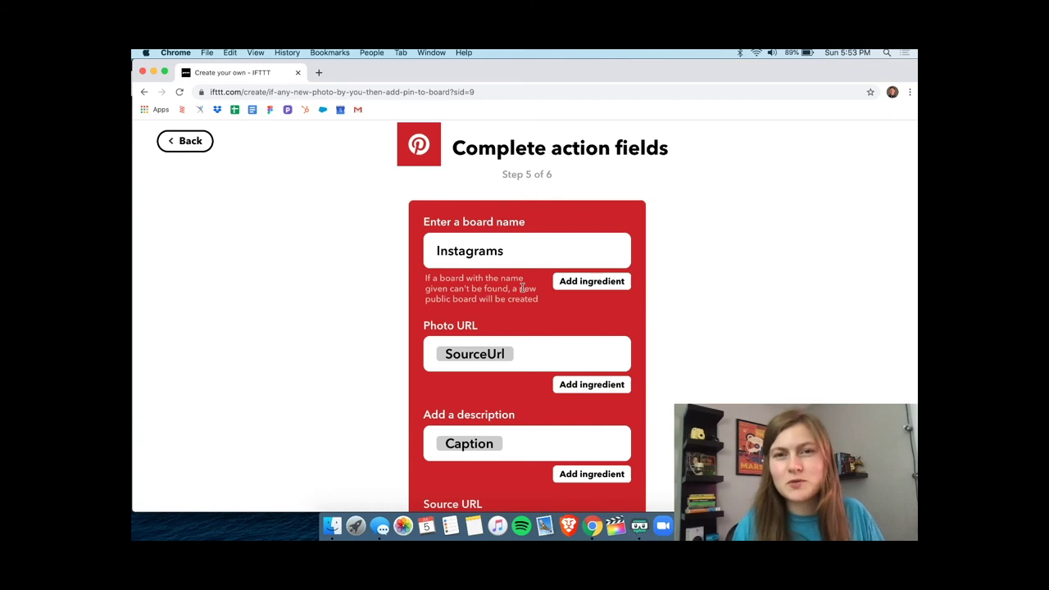
{"action": "scroll", "coordinate": [555, 328], "scroll_direction": "down", "scroll_amount": 2}
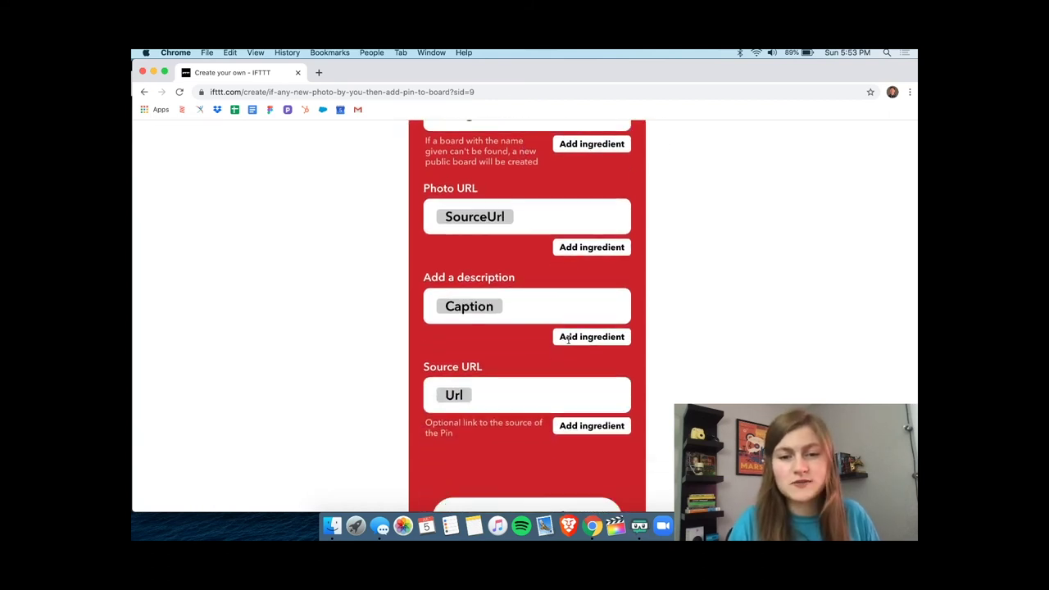
{"action": "scroll", "coordinate": [569, 339], "scroll_direction": "down", "scroll_amount": 3}
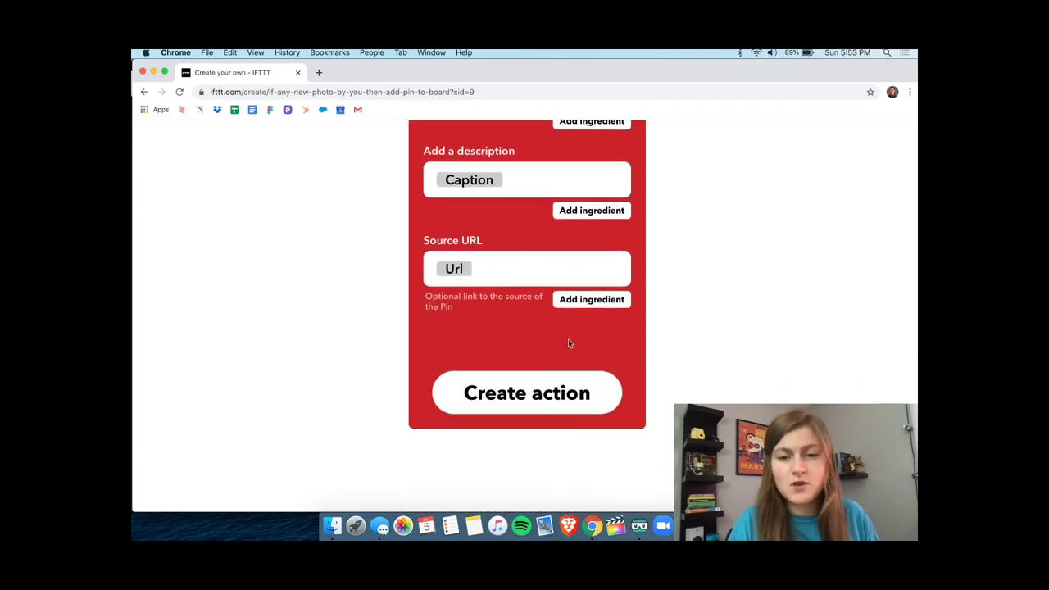
{"action": "left_click", "coordinate": [548, 397]}
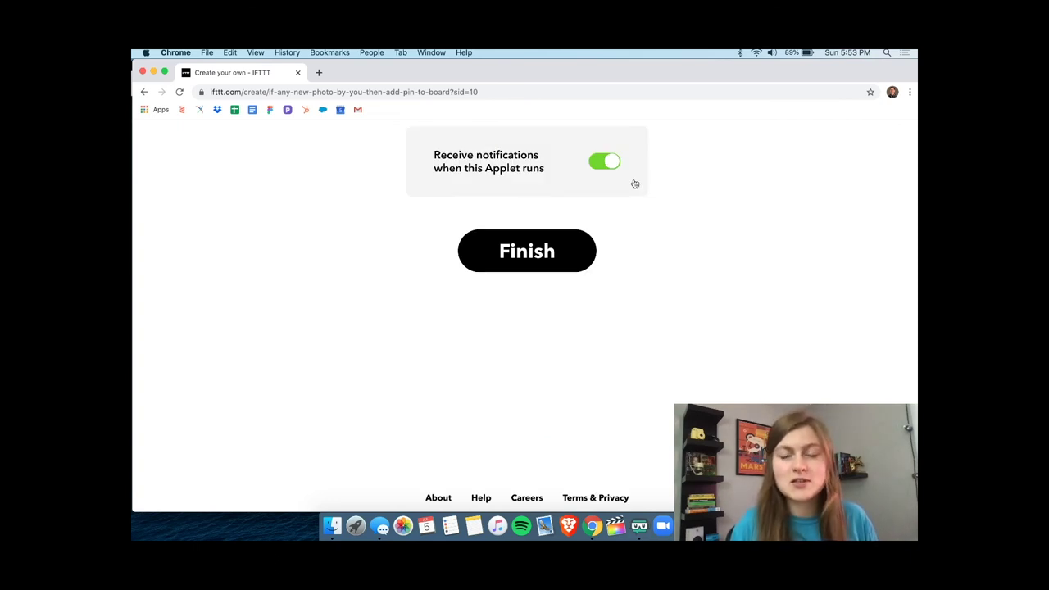
Finish the Instagram-to-Pinterest applet and confirm it shows Connected.
{"action": "left_click", "coordinate": [533, 259]}
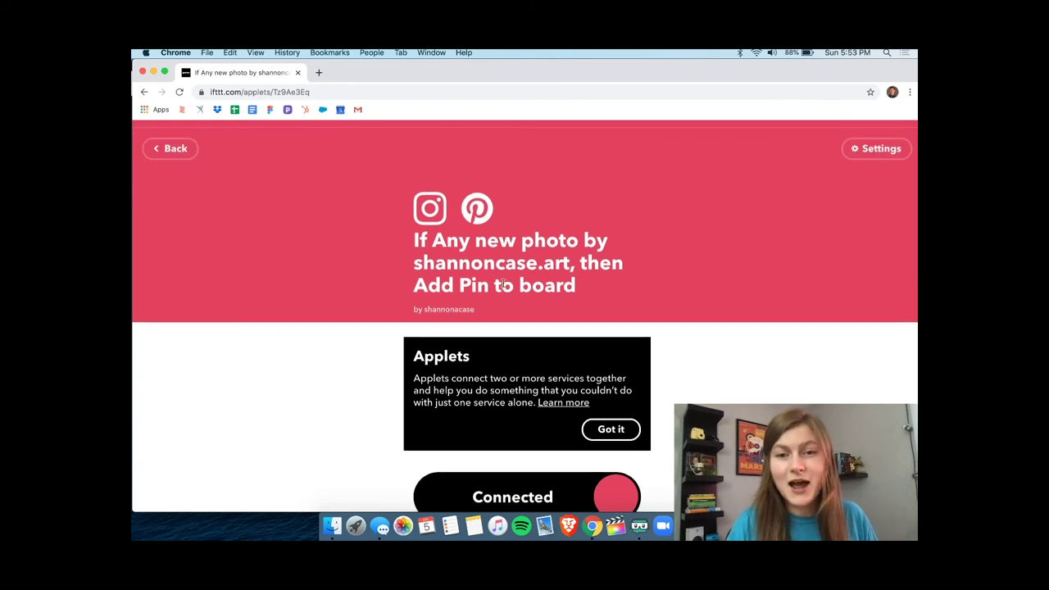
{"action": "scroll", "coordinate": [504, 283], "scroll_direction": "down", "scroll_amount": 2}
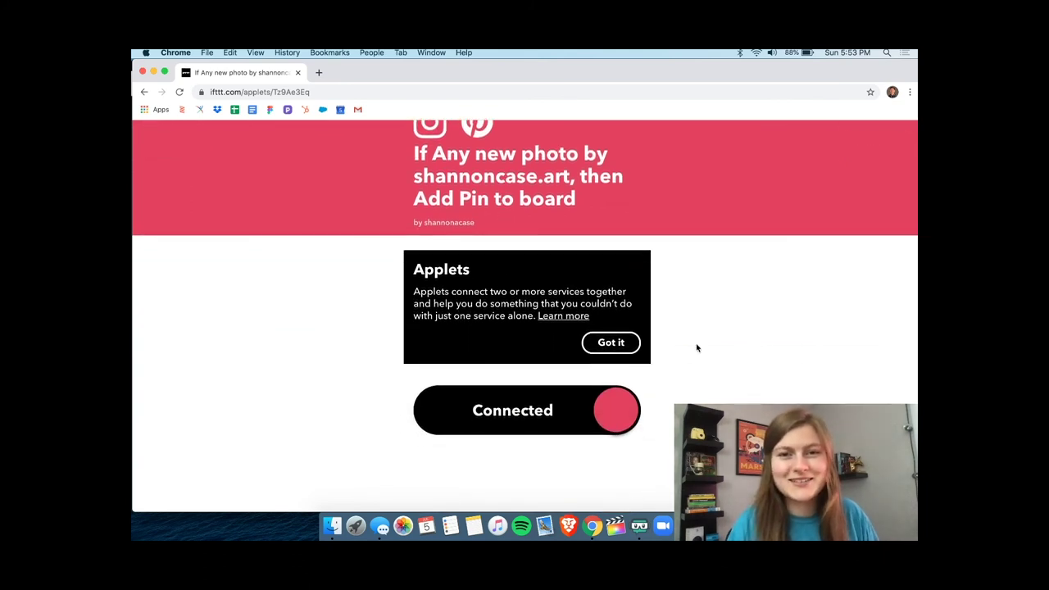
{"action": "scroll", "coordinate": [697, 348], "scroll_direction": "up", "scroll_amount": 3}
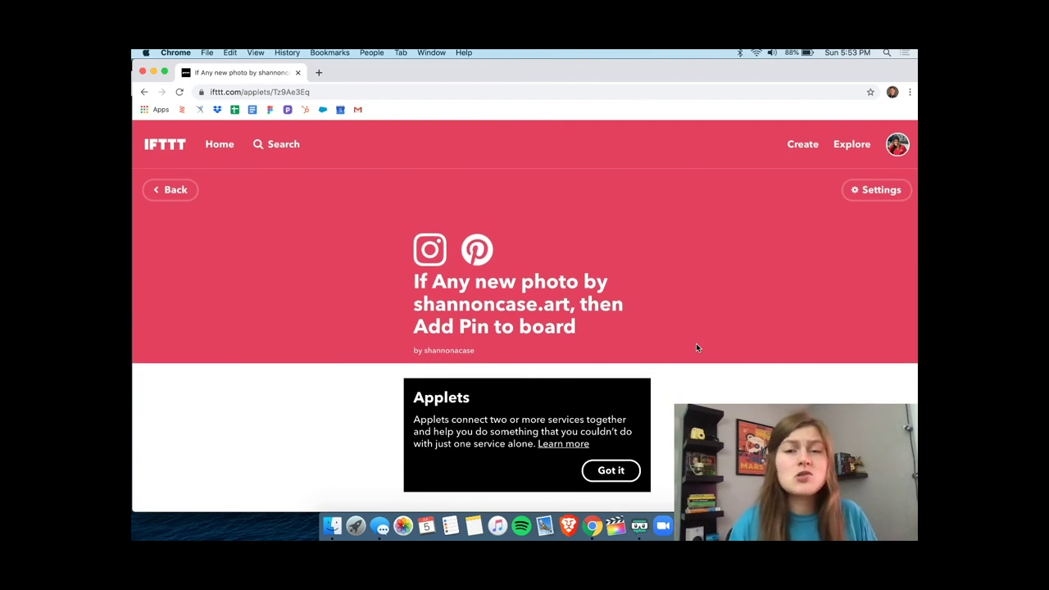